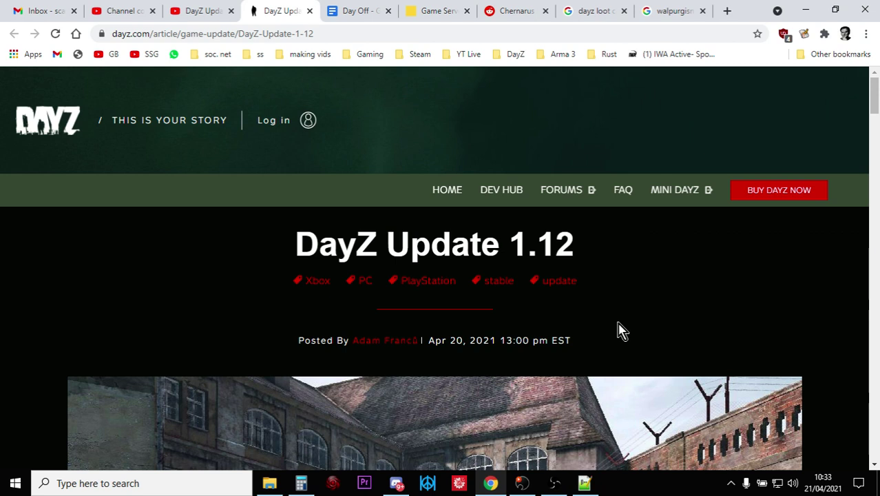
# Check the game version and last game update date in the DayZ PS4 server's status on the Nitrado dashboard
pyautogui.click(438, 13)
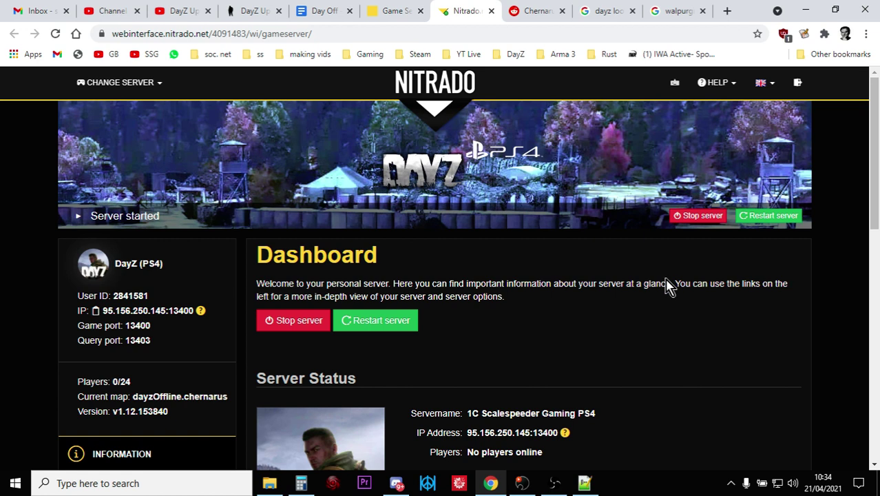
pyautogui.scroll(-3, 661, 289)
pyautogui.moveTo(578, 331); pyautogui.dragTo(387, 331)
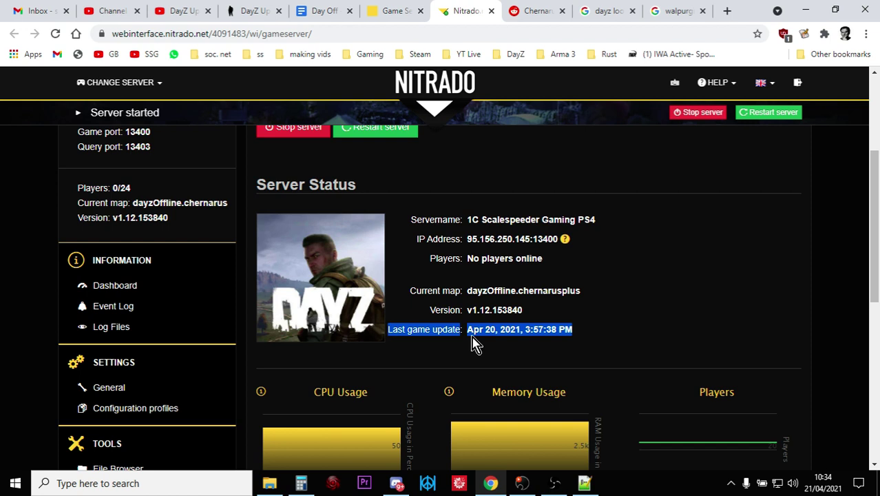
pyautogui.moveTo(525, 311); pyautogui.dragTo(468, 310)
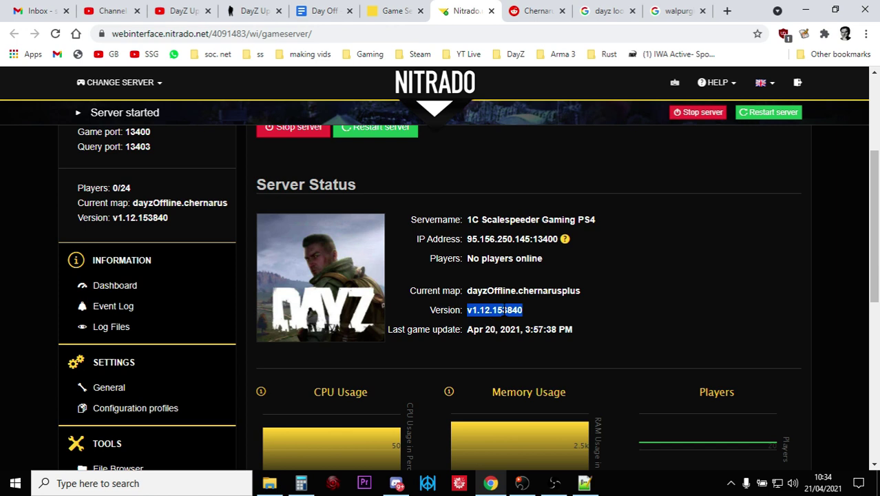
# Open the server's file browser and go to the db folder inside dayzps_missions/dayzOffline.chernarusplus
pyautogui.scroll(-1, 549, 279)
pyautogui.scroll(-1, 549, 279)
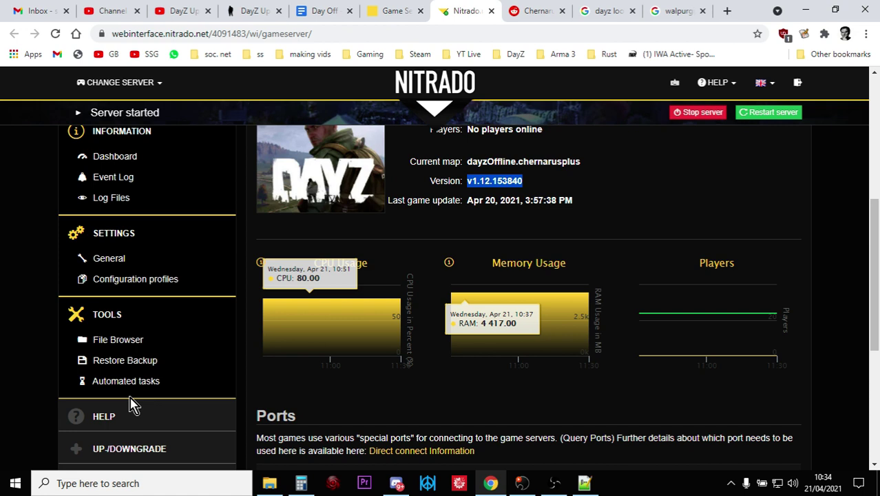
pyautogui.click(144, 341)
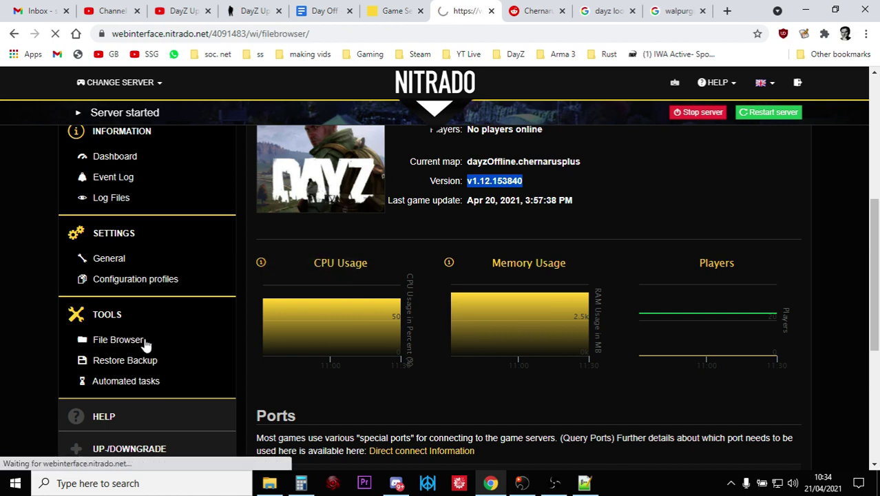
pyautogui.scroll(-1, 446, 288)
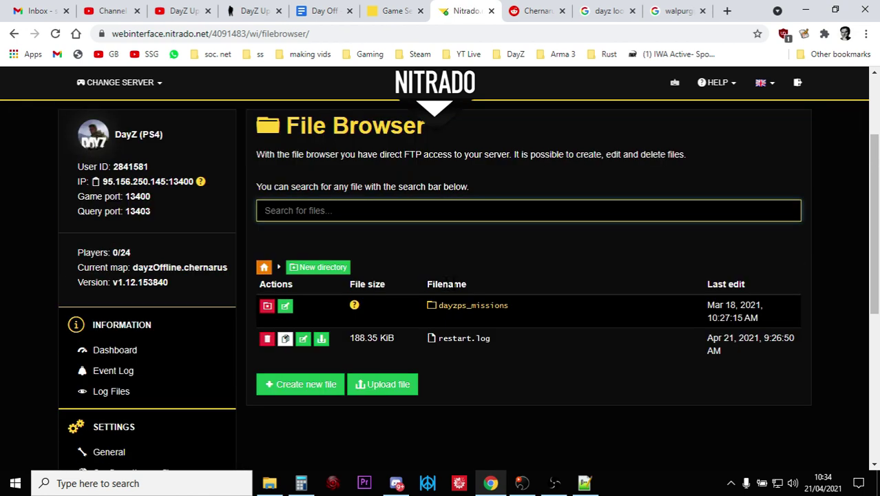
pyautogui.click(486, 308)
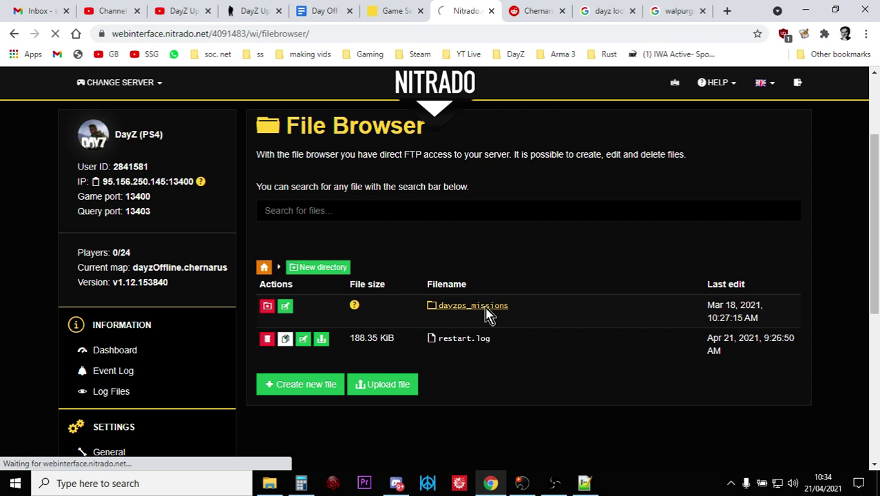
pyautogui.scroll(-2, 485, 314)
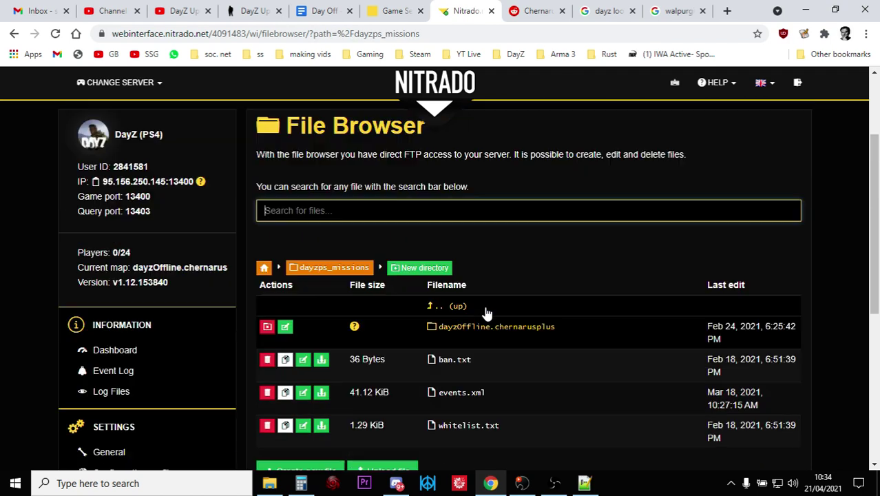
pyautogui.click(516, 330)
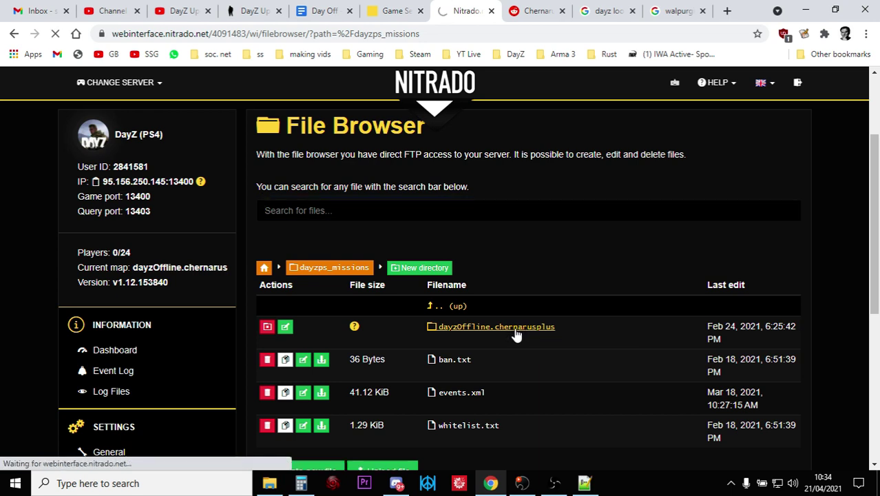
pyautogui.scroll(-2, 516, 330)
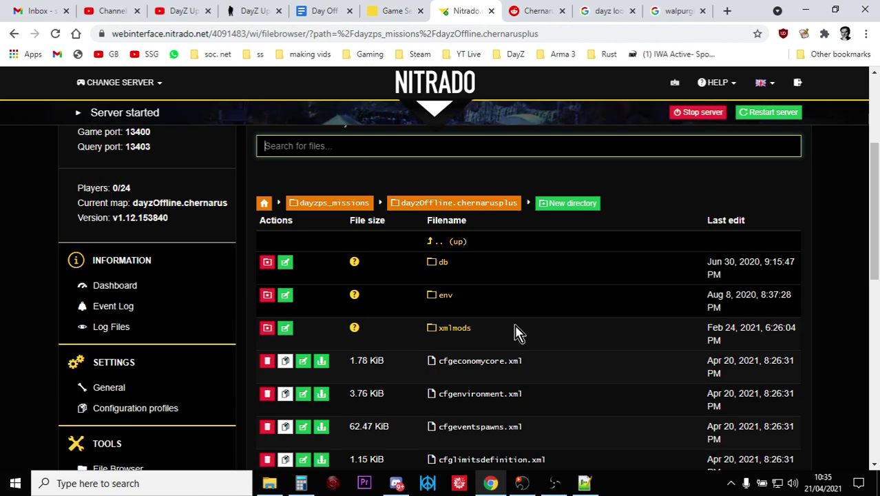
pyautogui.click(443, 265)
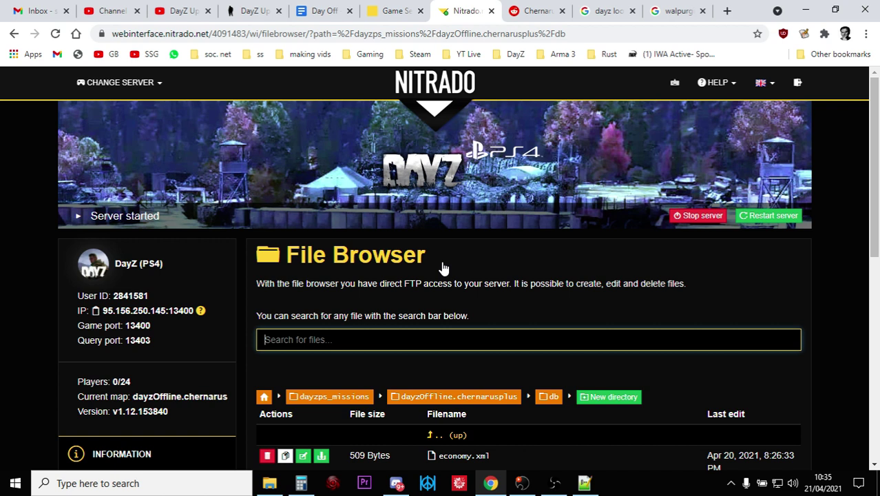
pyautogui.scroll(-4, 443, 265)
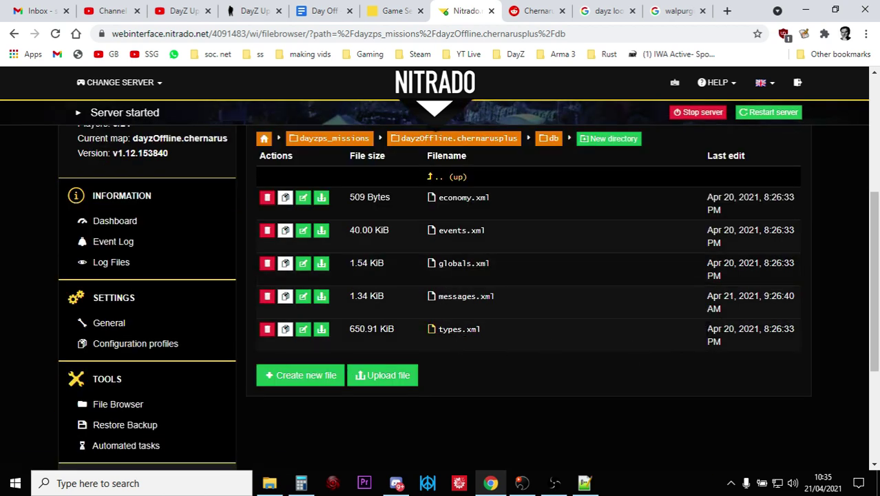
# Check the last edit date of types.xml, download the file and show the download in its folder
pyautogui.moveTo(707, 330); pyautogui.dragTo(796, 330)
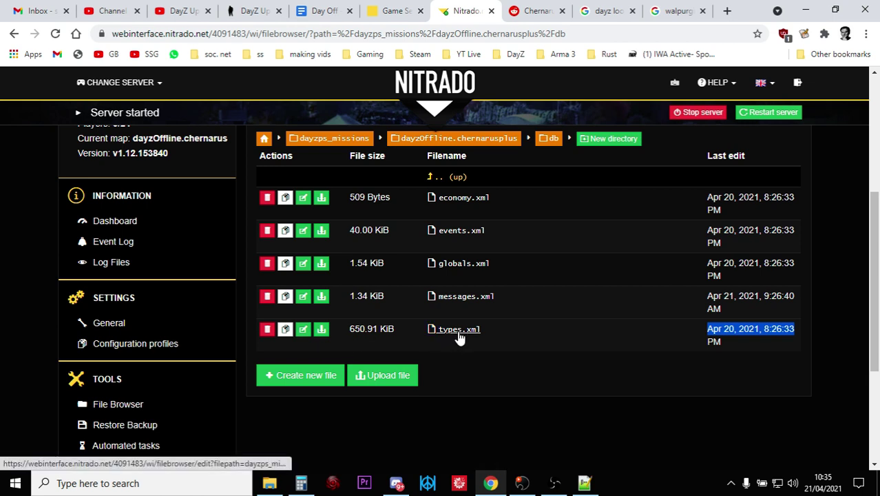
pyautogui.click(321, 330)
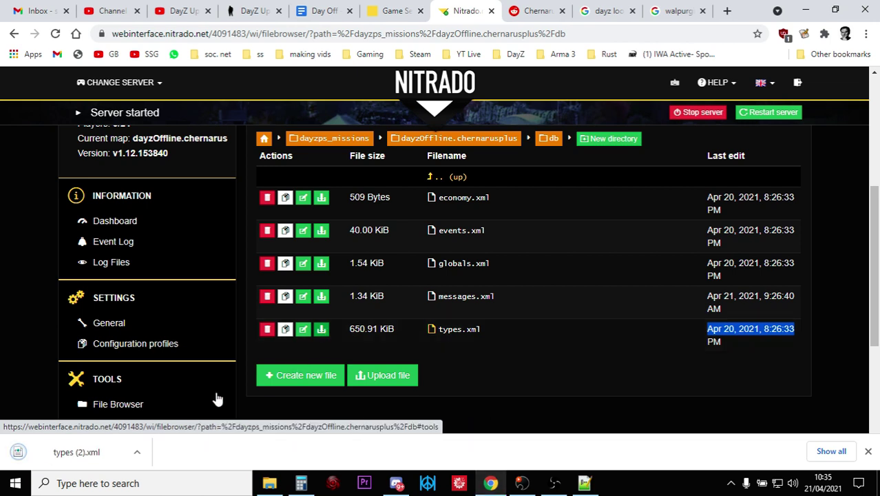
pyautogui.click(137, 453)
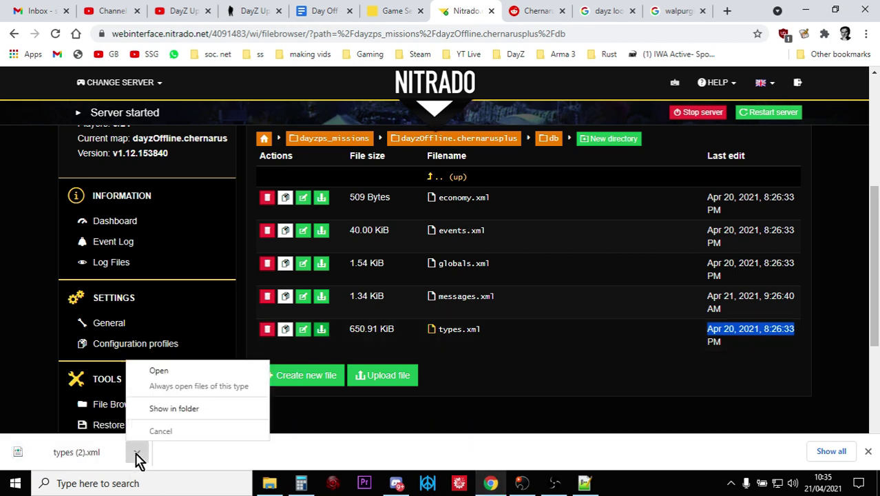
pyautogui.click(165, 408)
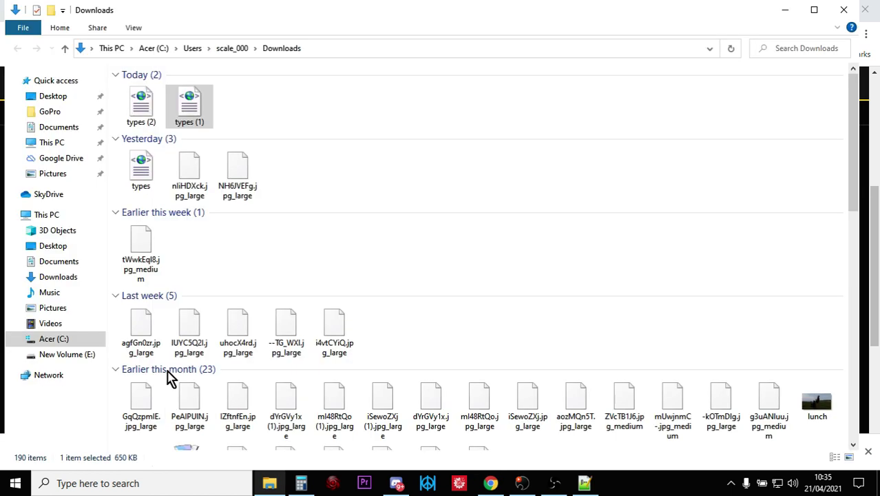
# Open the downloaded types (2).xml file in Notepad++
pyautogui.rightClick(153, 112)
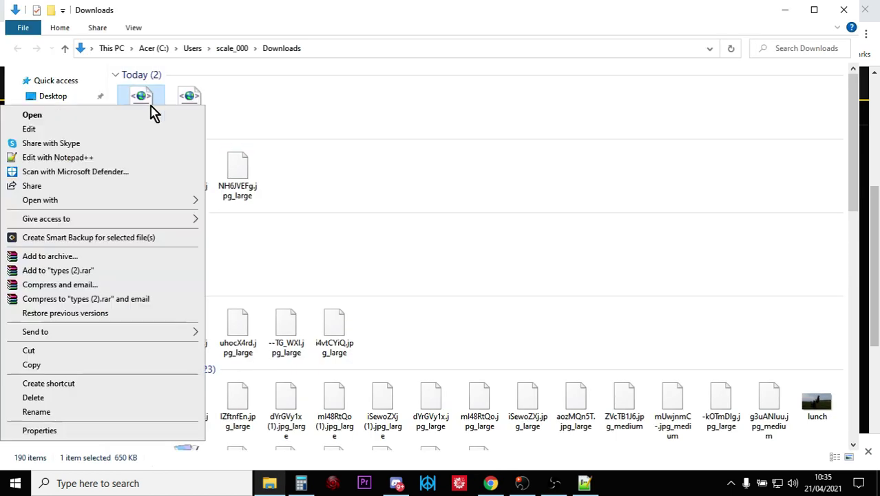
pyautogui.click(93, 157)
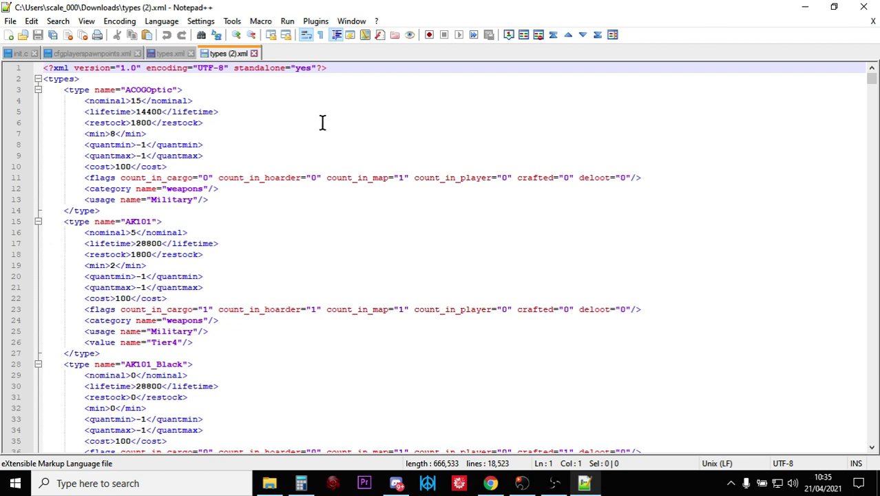
pyautogui.click(381, 85)
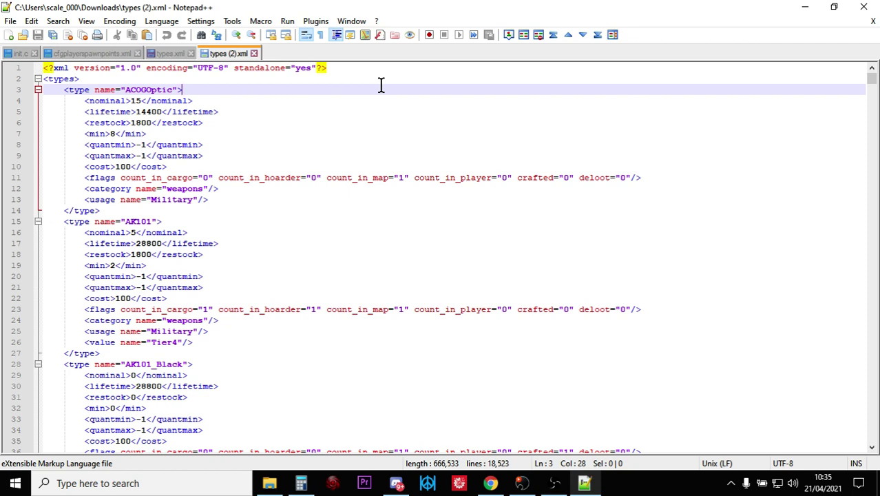
# Switch to the DayZ Update 1.12 article in Chrome and highlight the name of the new Pioneer weapon
pyautogui.click(521, 483)
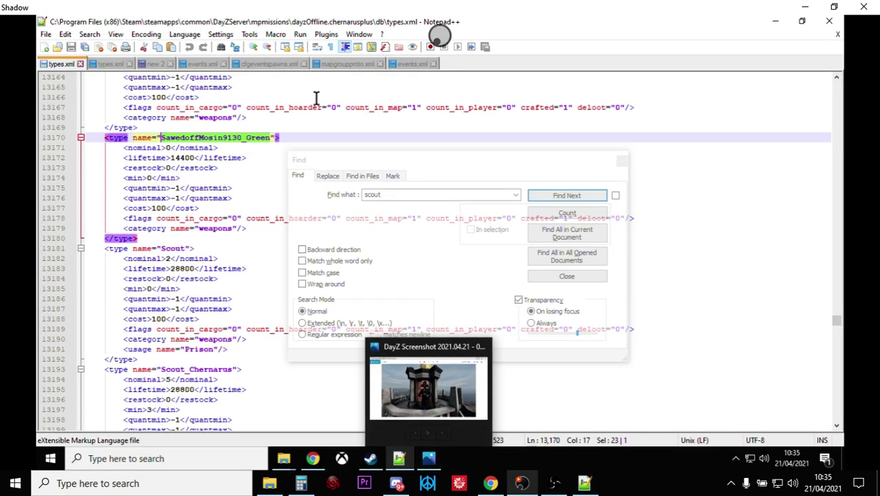
pyautogui.click(493, 484)
pyautogui.click(256, 12)
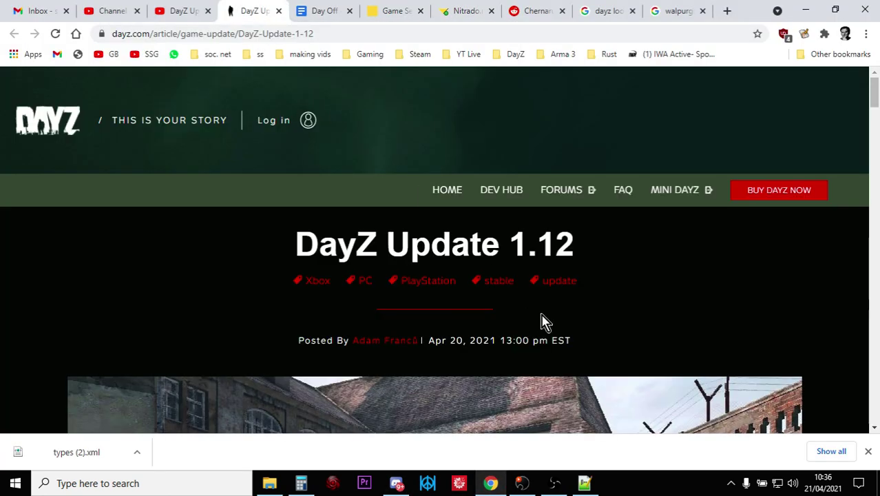
pyautogui.scroll(-15, 541, 320)
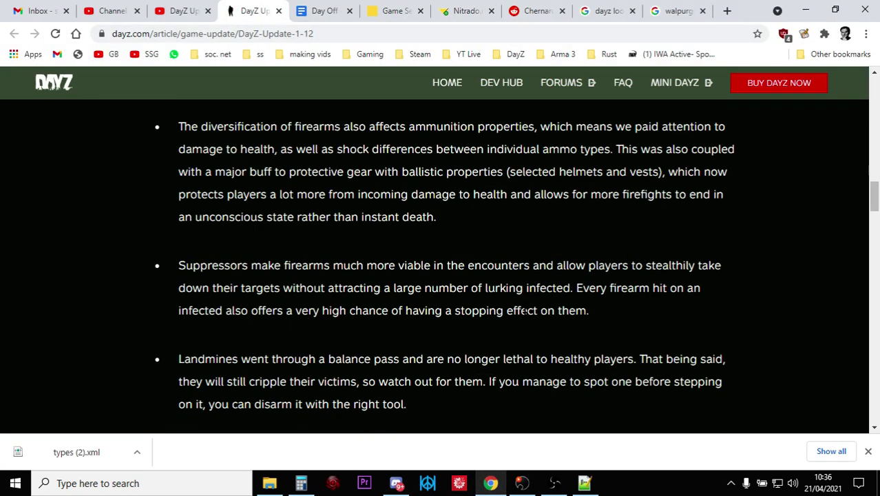
pyautogui.scroll(-4, 525, 311)
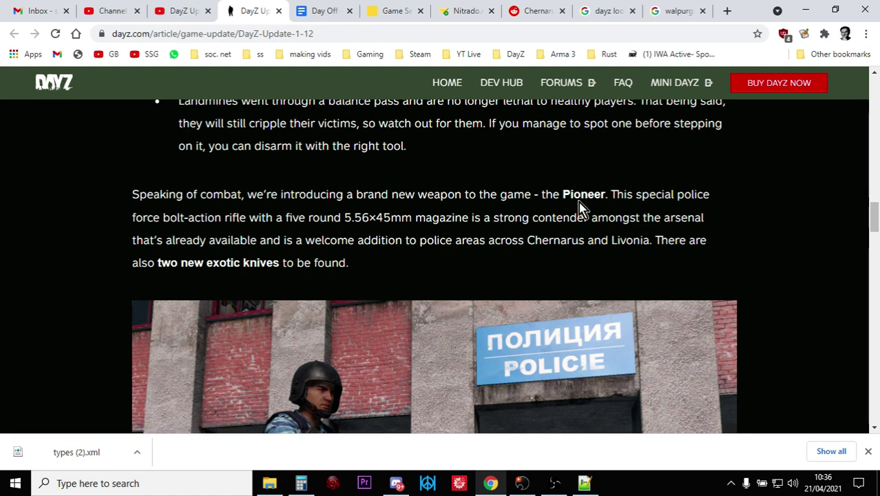
pyautogui.moveTo(563, 195); pyautogui.dragTo(607, 195)
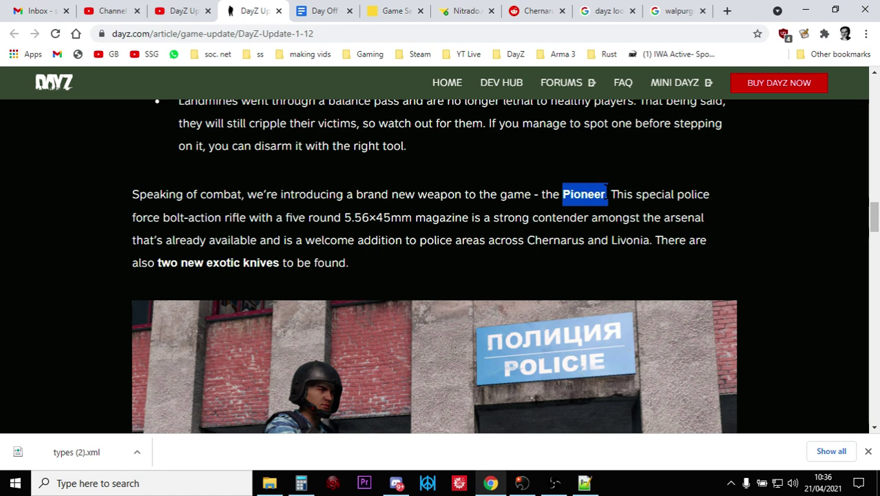
# Return to Notepad++, search types (2).xml for "scout" and examine the Scout and Scout_Chernarus entries
pyautogui.click(579, 487)
pyautogui.click(333, 99)
pyautogui.hotkey('ctrl', 'f')
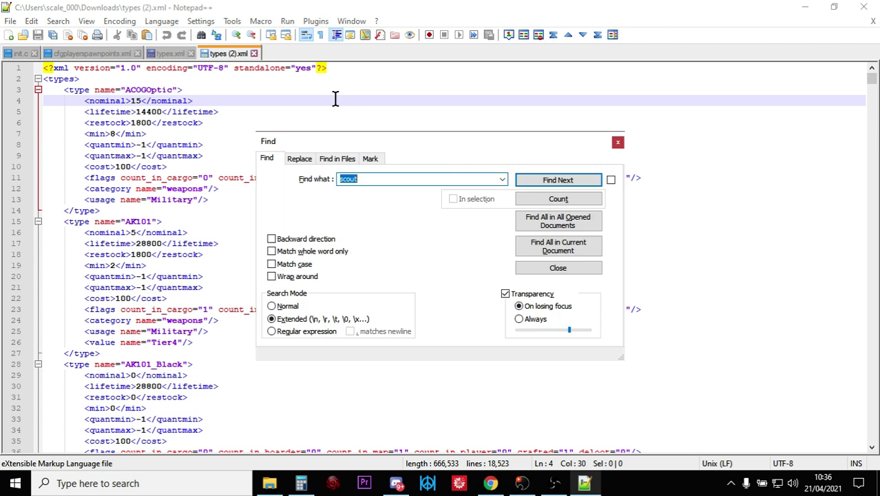
pyautogui.press('End')
pyautogui.press('Return')
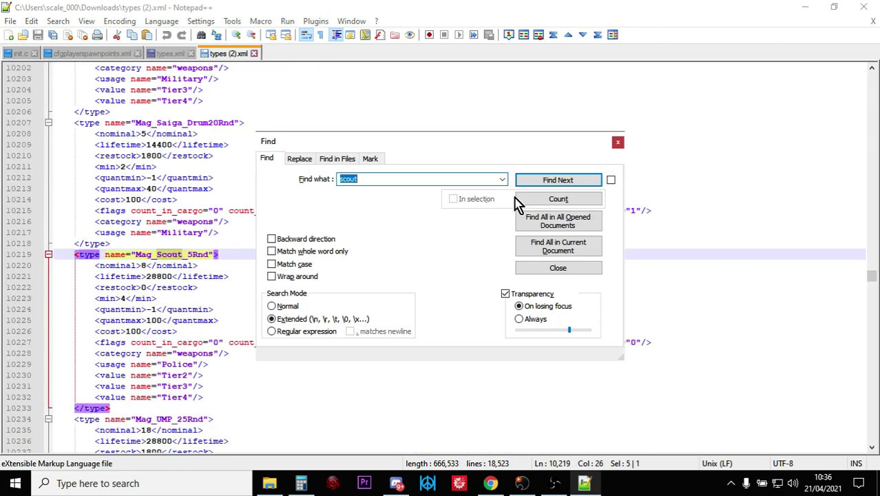
pyautogui.click(548, 184)
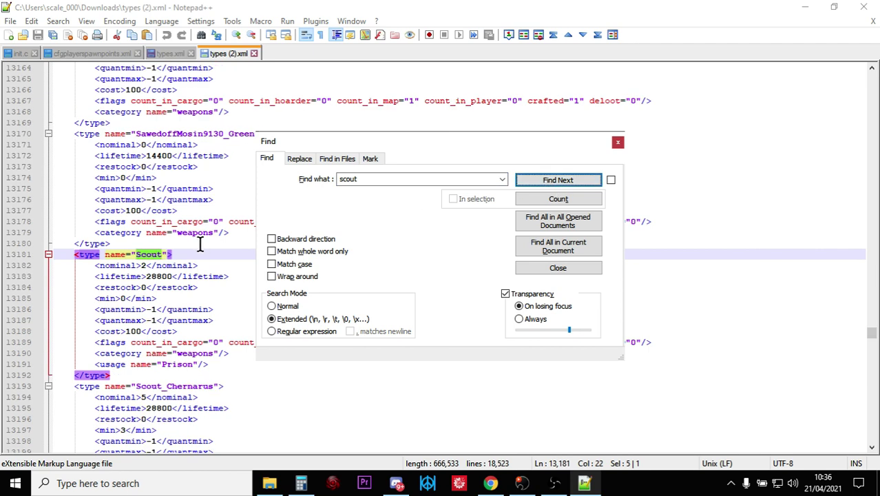
pyautogui.click(244, 382)
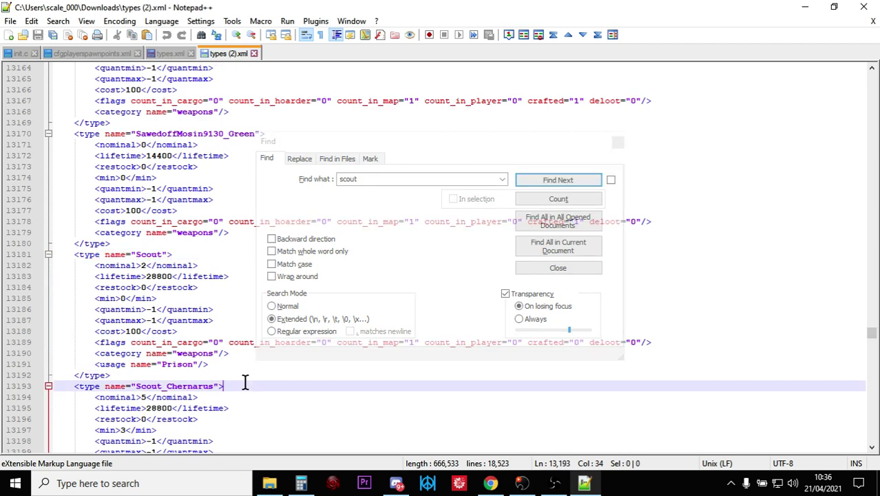
pyautogui.scroll(-4, 244, 382)
pyautogui.scroll(2, 244, 383)
pyautogui.scroll(1, 243, 371)
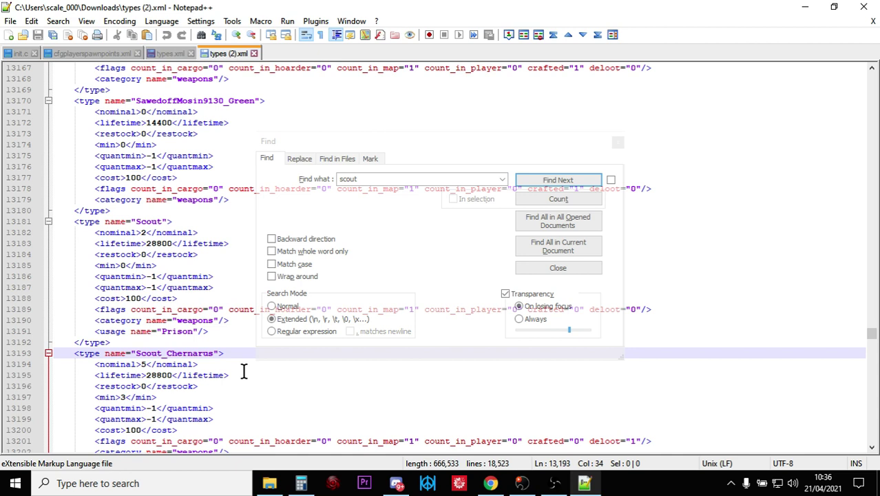
pyautogui.click(388, 178)
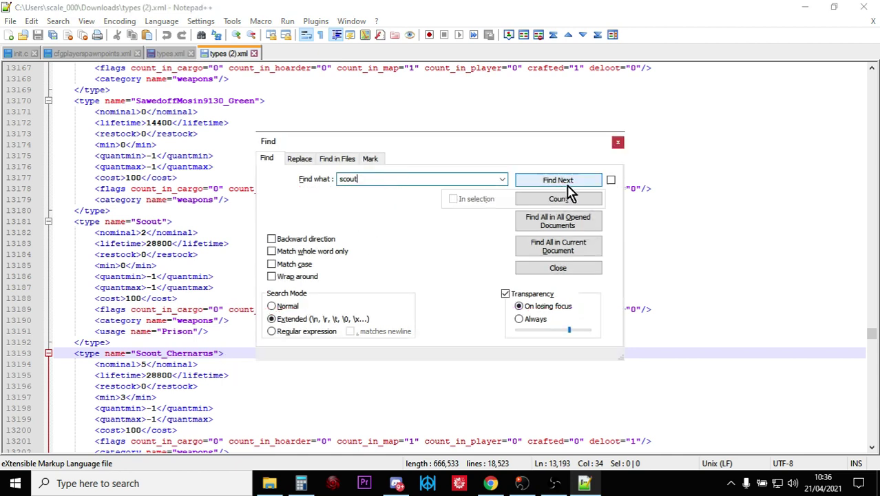
pyautogui.click(617, 142)
# Search types (2).xml from its beginning for "kuk" to view the KukriKnife entry
pyautogui.moveTo(872, 334); pyautogui.dragTo(755, 78)
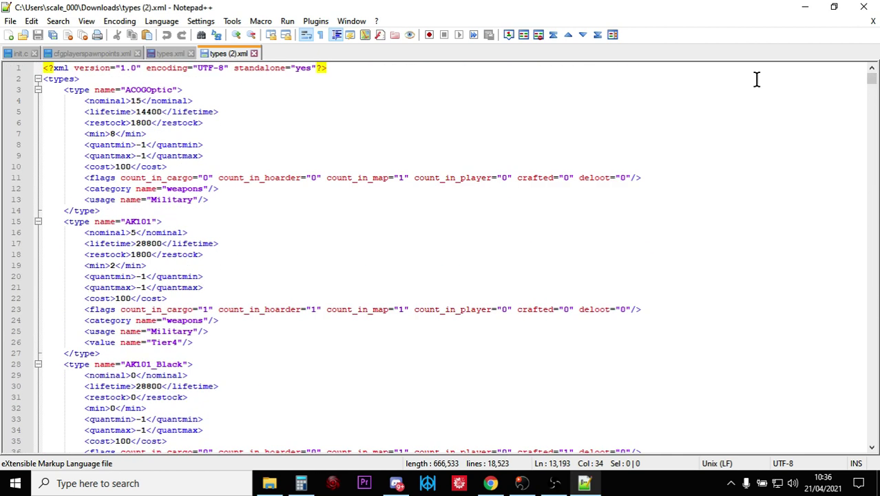
pyautogui.click(576, 93)
pyautogui.hotkey('ctrl', 'f')
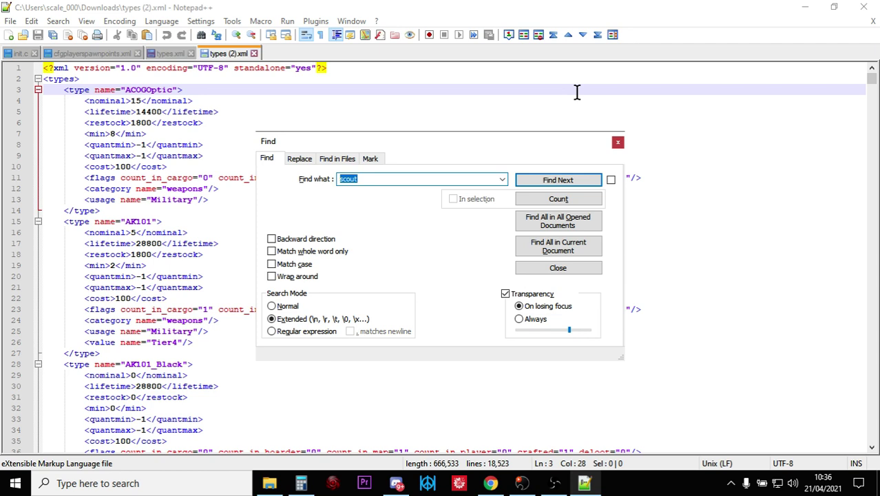
pyautogui.write('kuk')
pyautogui.click(594, 180)
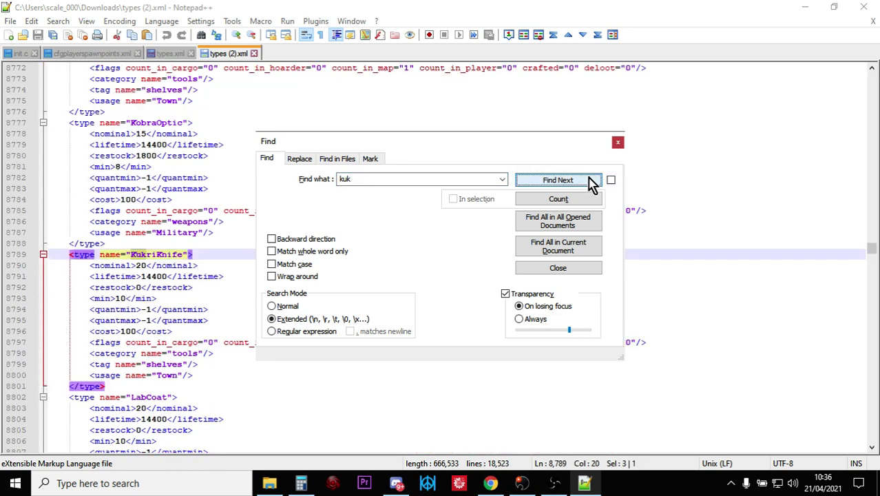
pyautogui.click(618, 145)
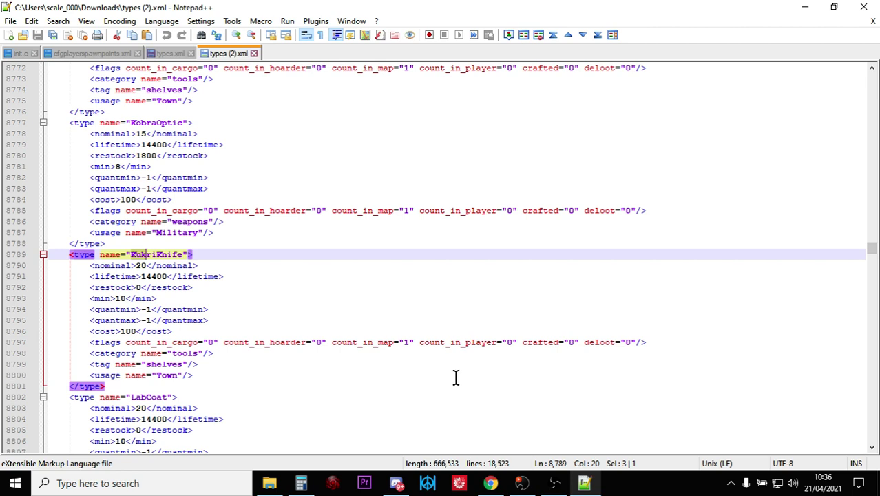
# Switch to the Nitrado web interface in Chrome and open the DayZ server's general settings
pyautogui.click(490, 483)
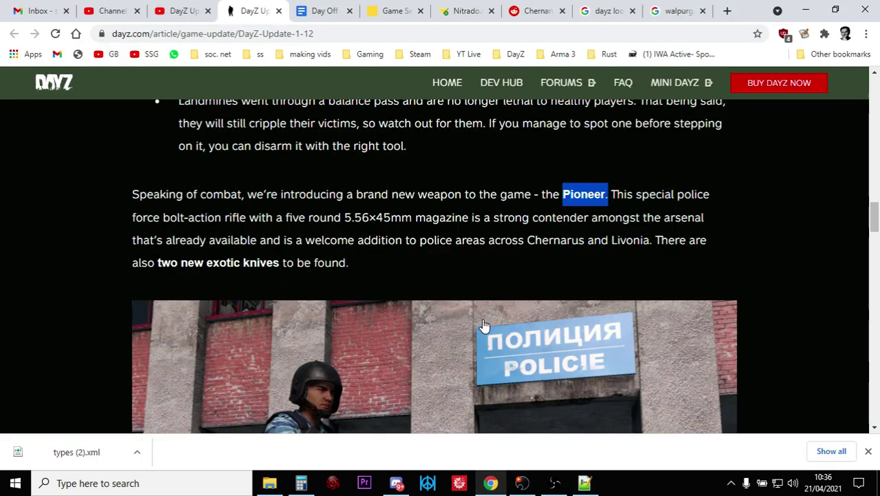
pyautogui.click(463, 11)
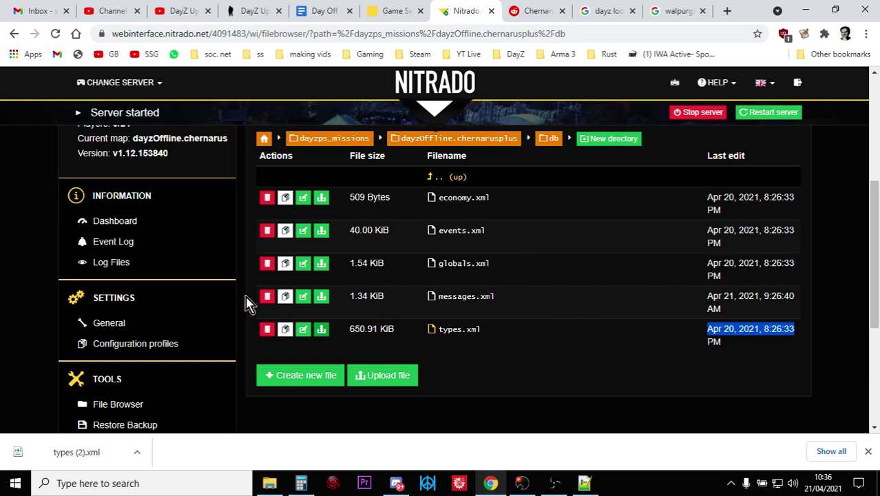
pyautogui.scroll(-1, 249, 303)
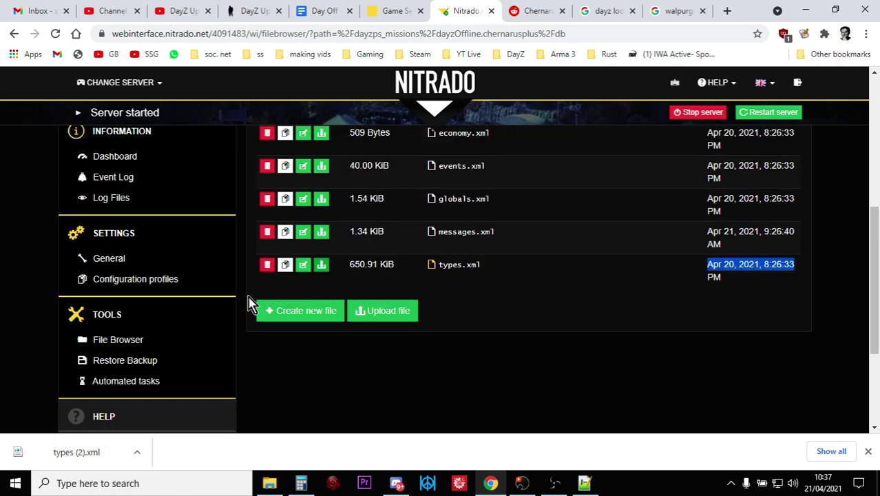
pyautogui.click(128, 256)
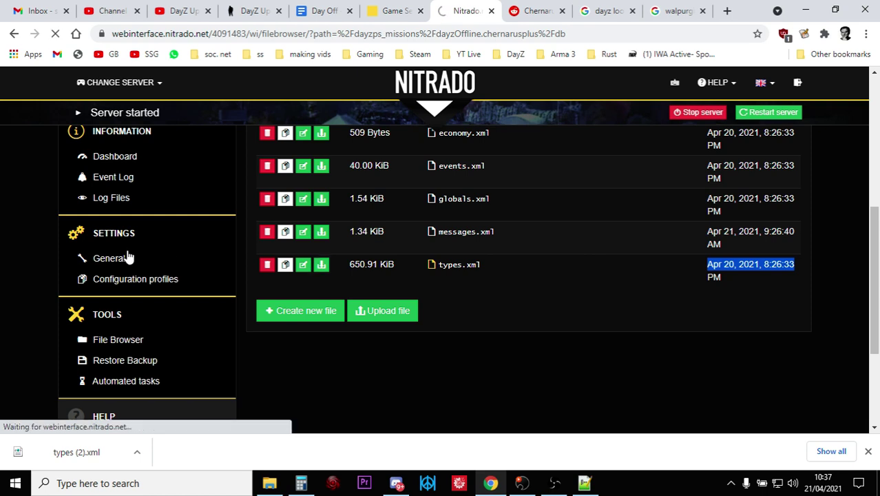
# Dismiss the downloads bar, then enable the Reset Mission-xml to default setting and disable it again without saving
pyautogui.scroll(-6, 377, 269)
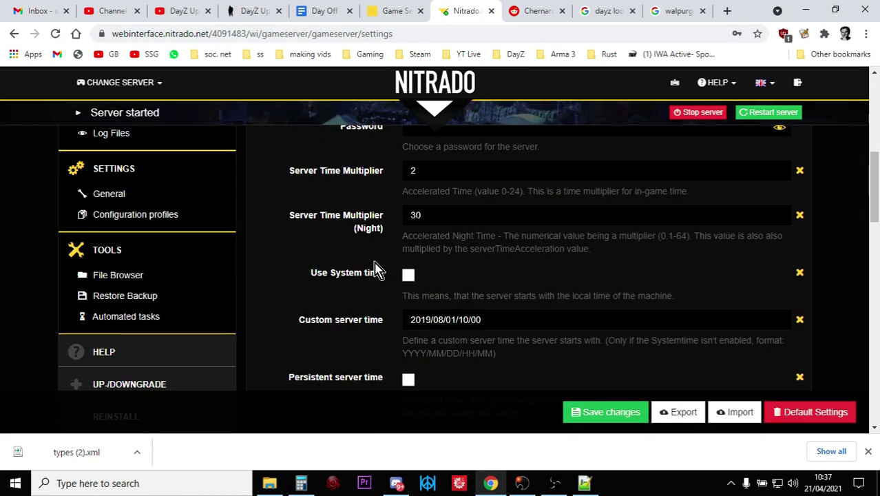
pyautogui.scroll(-2, 377, 269)
pyautogui.scroll(-1, 377, 268)
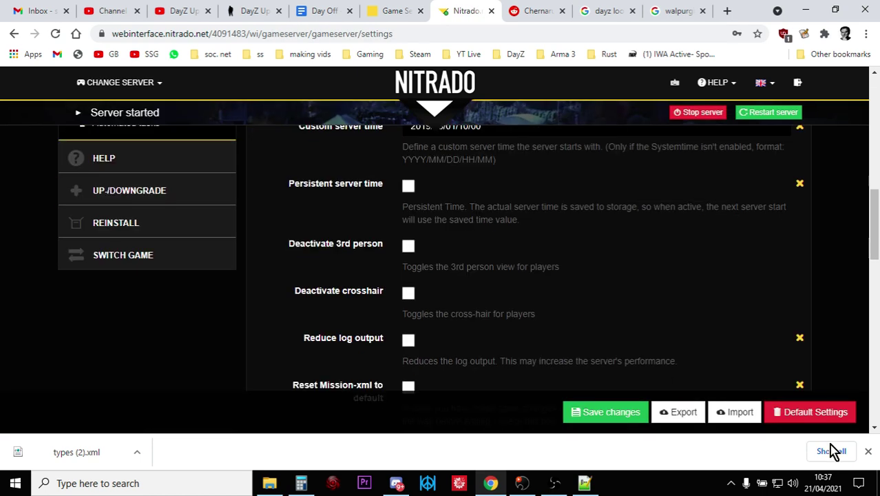
pyautogui.click(868, 451)
pyautogui.scroll(-1, 502, 269)
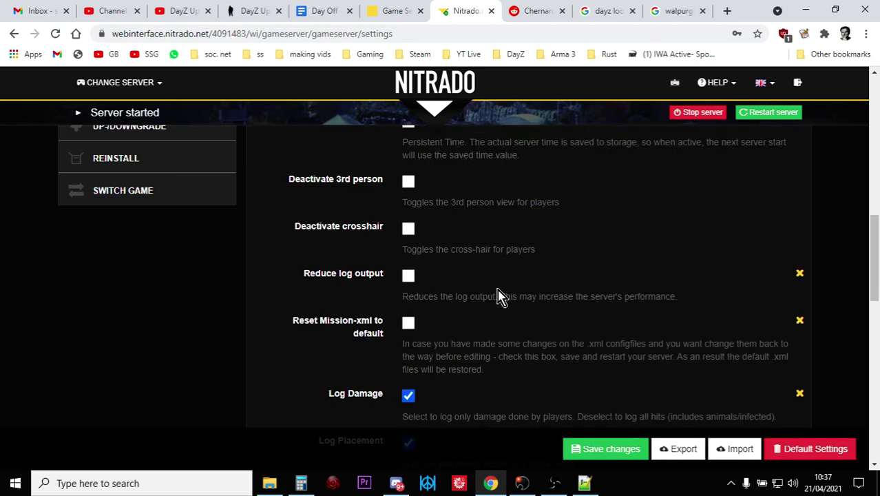
pyautogui.click(408, 324)
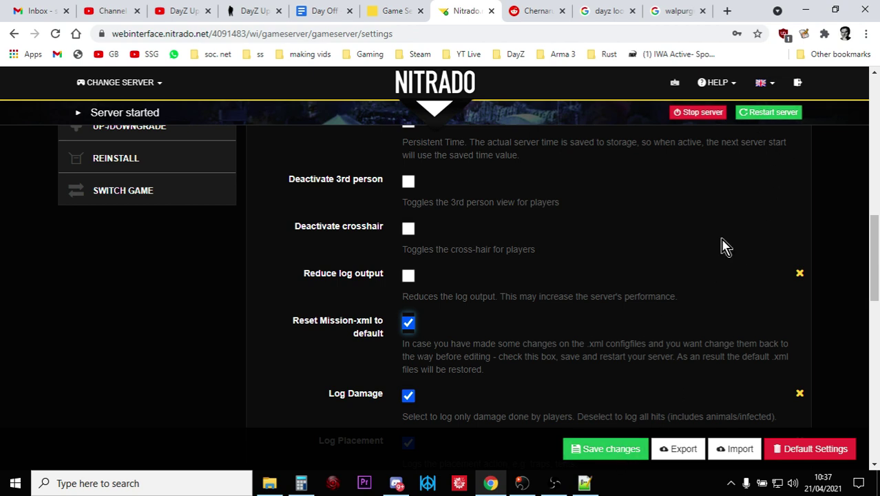
pyautogui.click(408, 322)
pyautogui.moveTo(873, 252); pyautogui.dragTo(637, 130)
# Return to the DayZ Update 1.12 article and view its heading and publication date
pyautogui.click(256, 13)
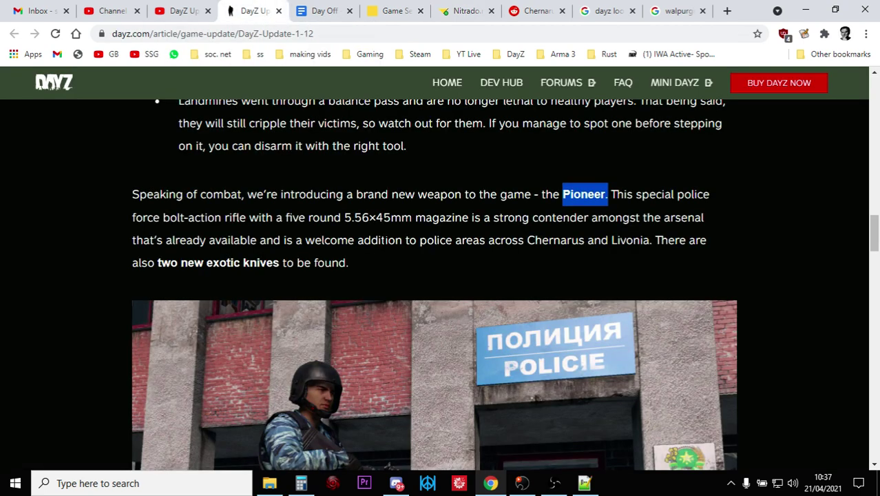
pyautogui.scroll(15, 423, 250)
pyautogui.scroll(2, 423, 247)
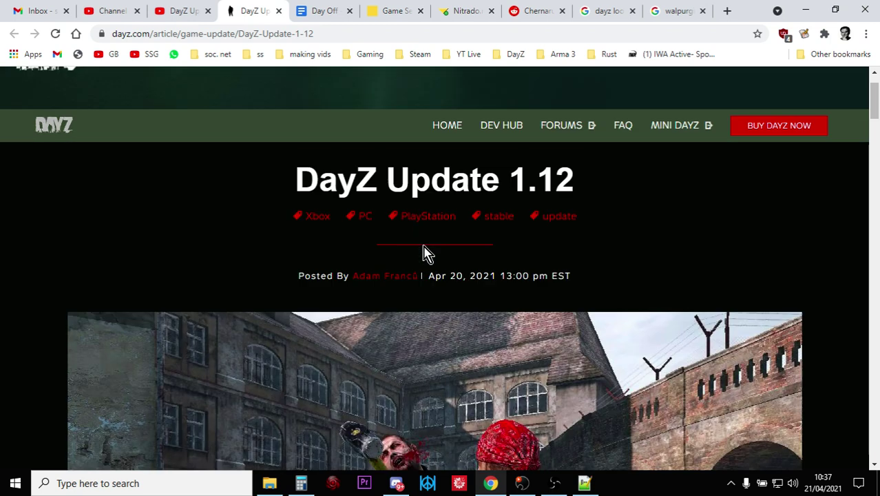